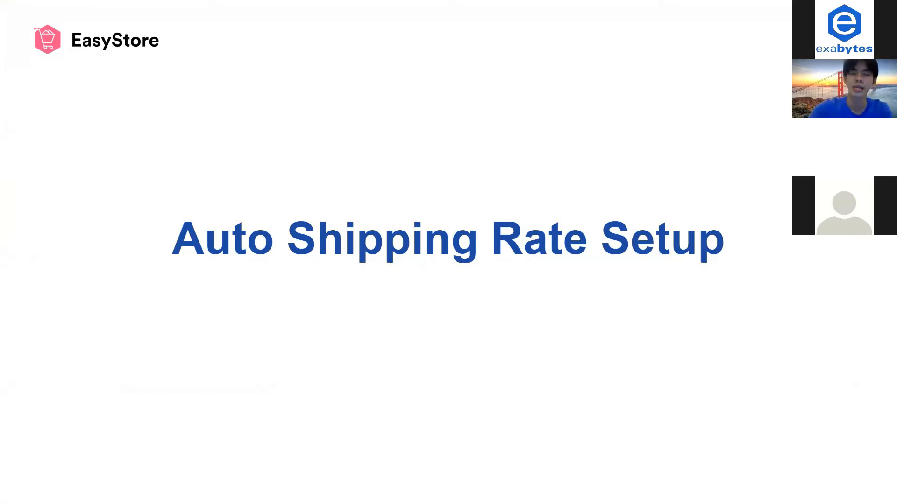
Step: Leave the slideshow, switch to the EasyStore admin and open the list of installed apps
key(Escape)
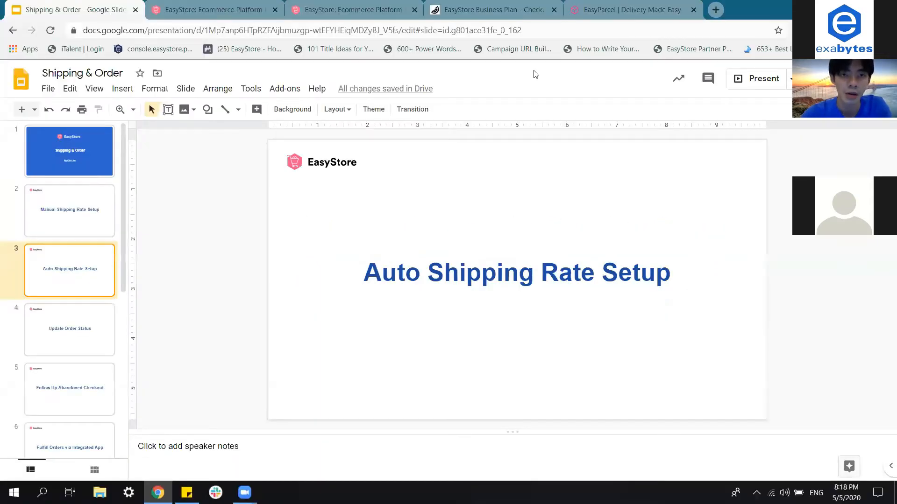
key(ctrl+Tab)
click(37, 146)
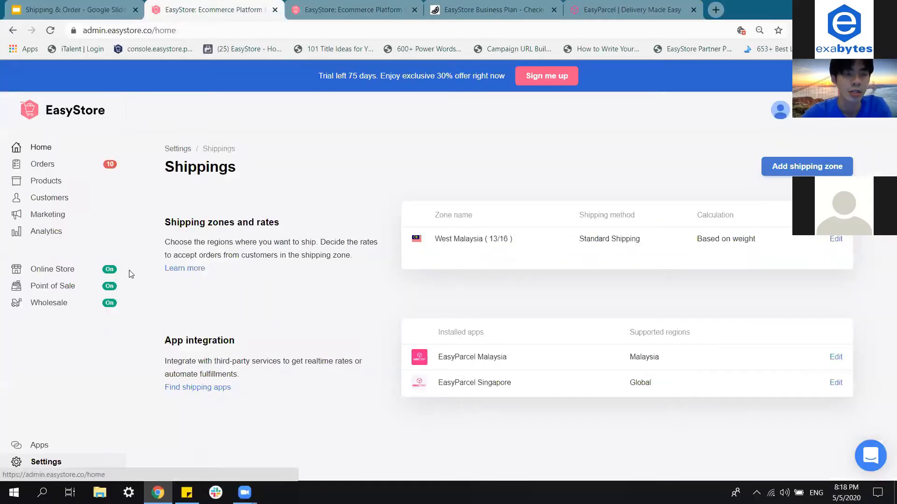
click(59, 450)
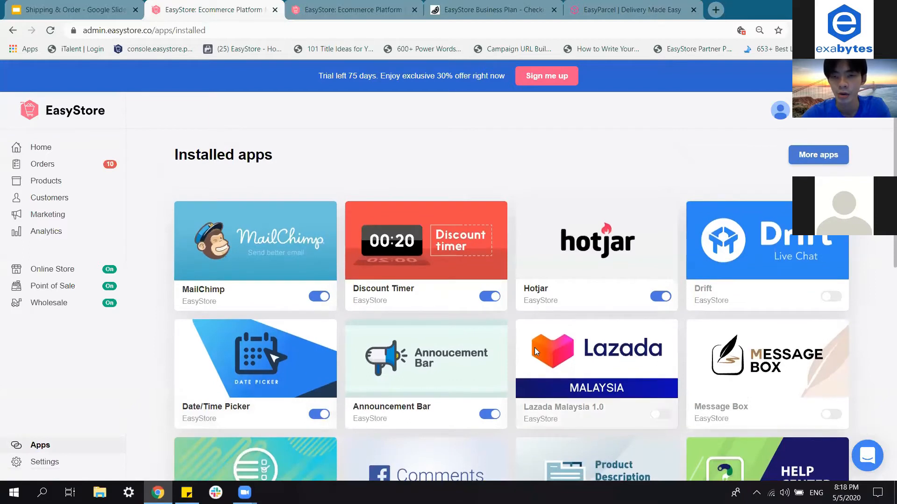
scroll(535, 351, down, 3)
scroll(536, 351, down, 6)
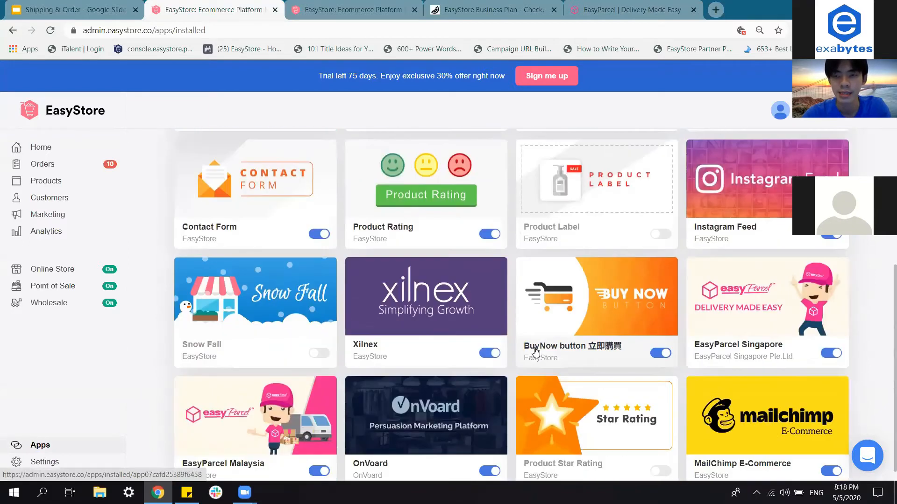
scroll(536, 351, down, 1)
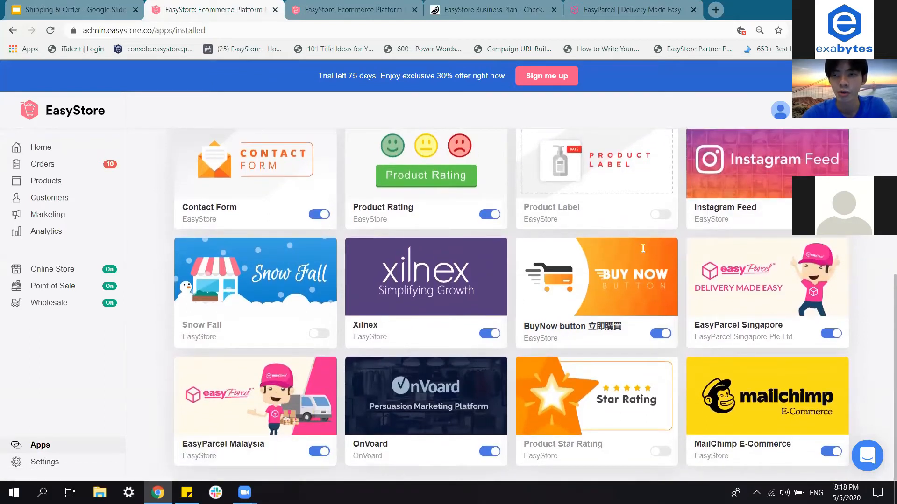
Step: Search the EasyStore app marketplace for EasyParcel
scroll(643, 249, up, 10)
click(810, 162)
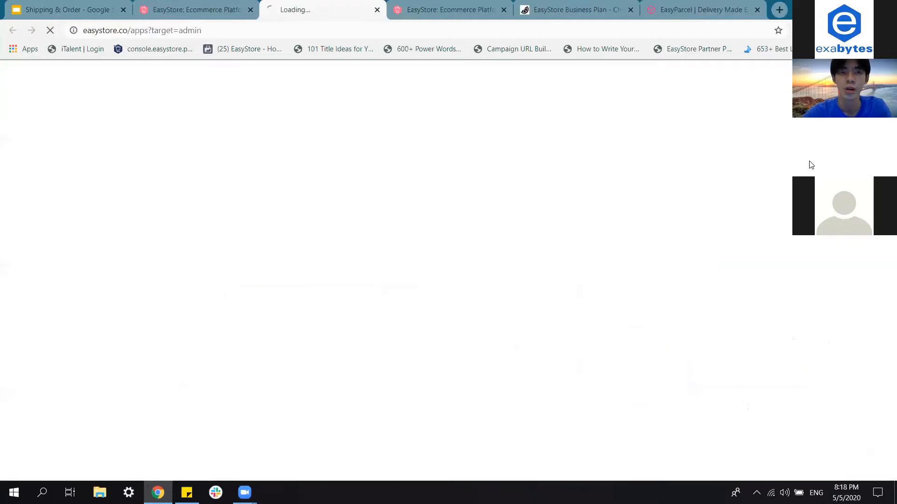
click(283, 239)
text(EasyParcel)
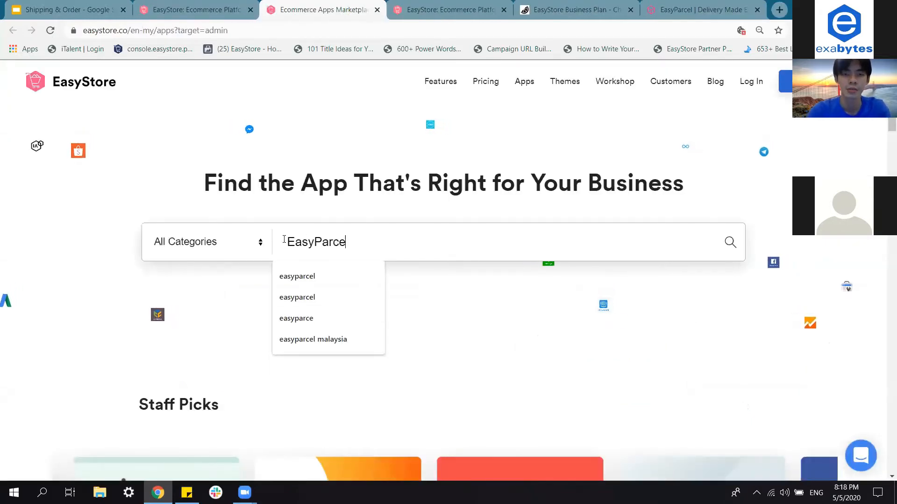
key(Return)
scroll(276, 279, down, 3)
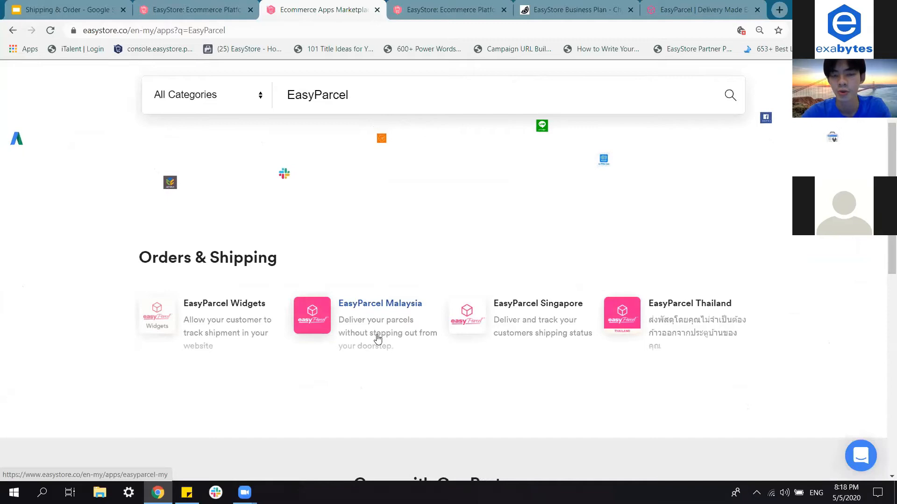
Step: Return to the installed apps in the EasyStore admin and open EasyParcel Malaysia
key(ctrl+shift+Tab)
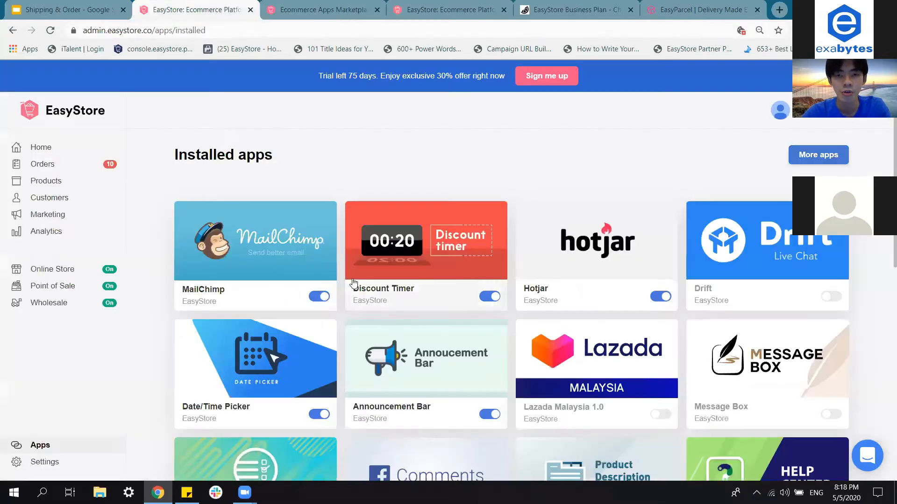
scroll(350, 290, down, 9)
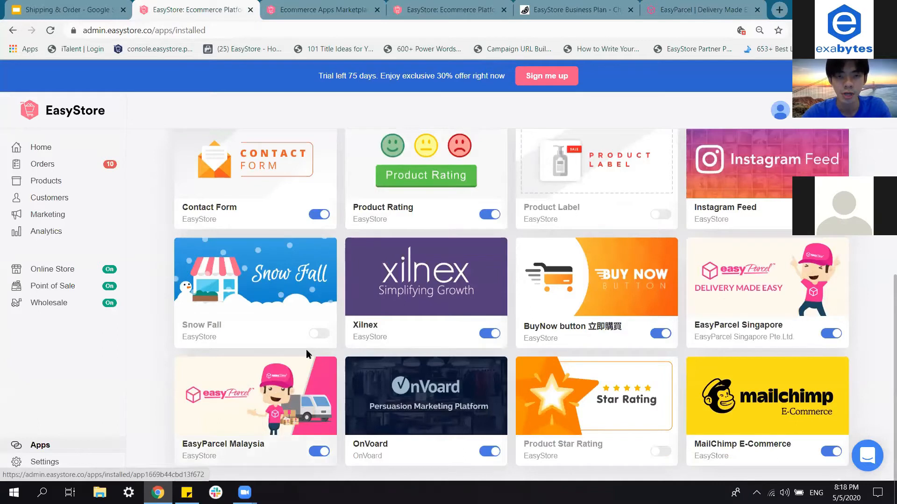
click(301, 373)
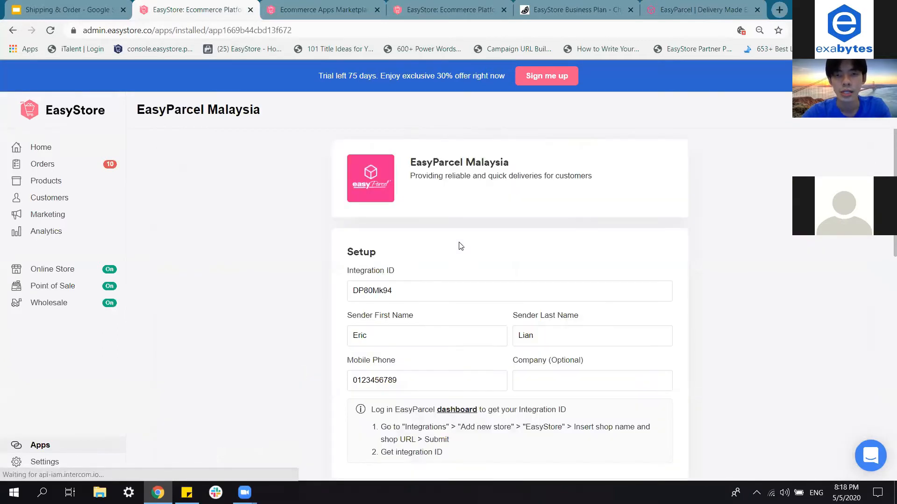
Step: Clear the integration ID in the EasyParcel Malaysia setup
scroll(459, 245, down, 1)
click(472, 269)
scroll(471, 267, down, 2)
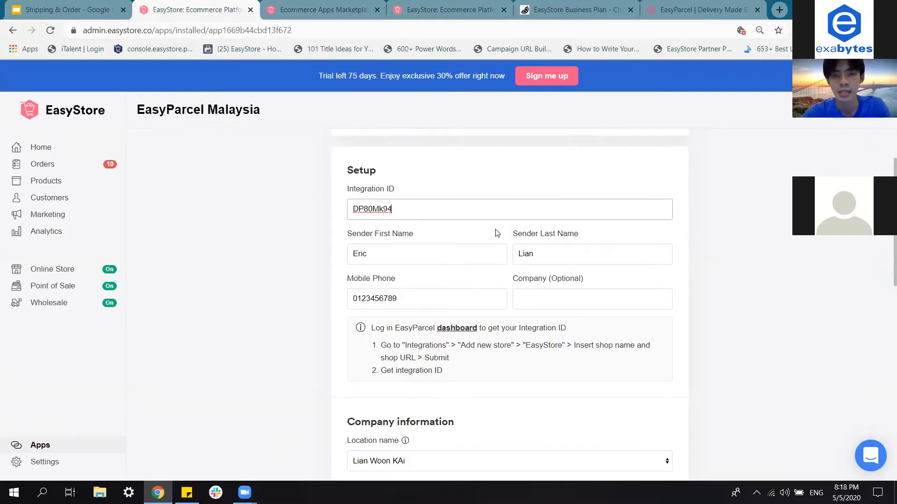
scroll(497, 233, down, 8)
scroll(494, 238, up, 9)
double_click(459, 292)
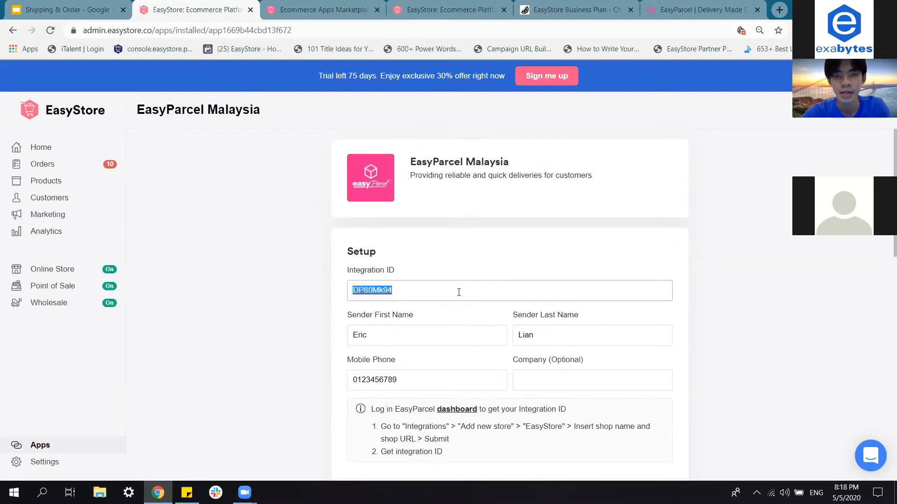
key(BackSpace)
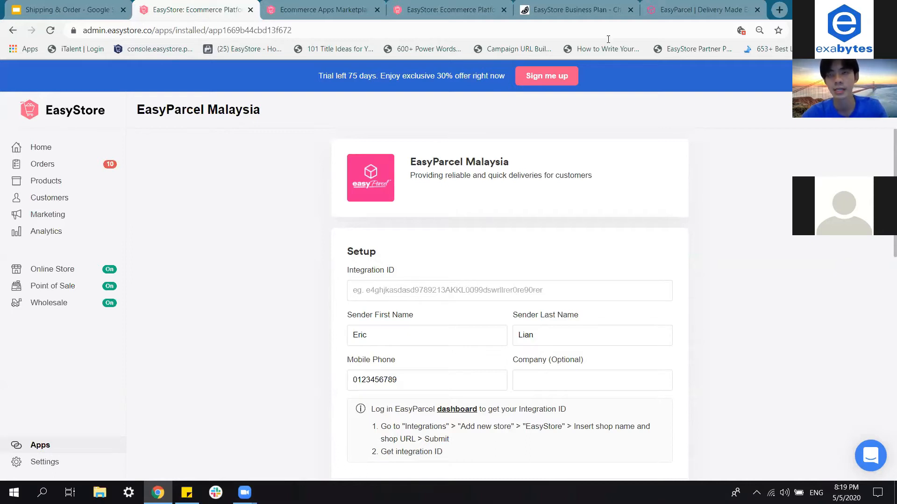
Step: Switch to the EasyParcel website and open the page for adding a new store integration
click(641, 24)
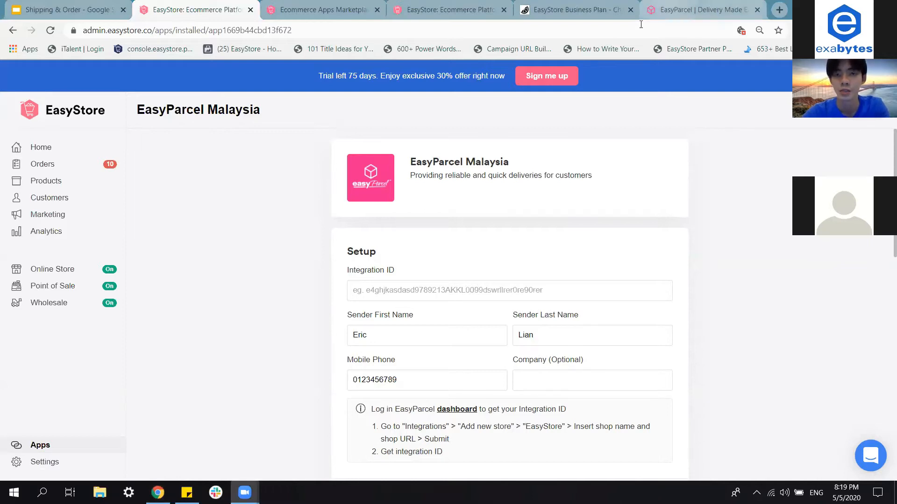
click(650, 10)
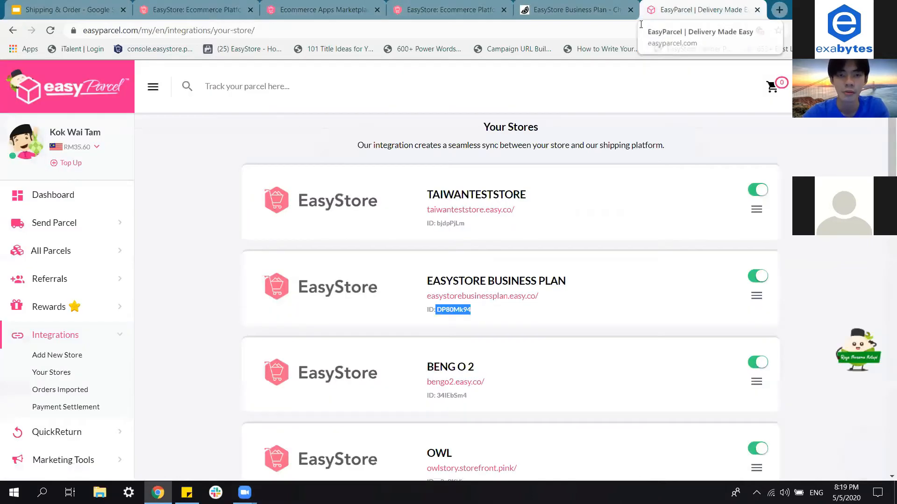
click(60, 205)
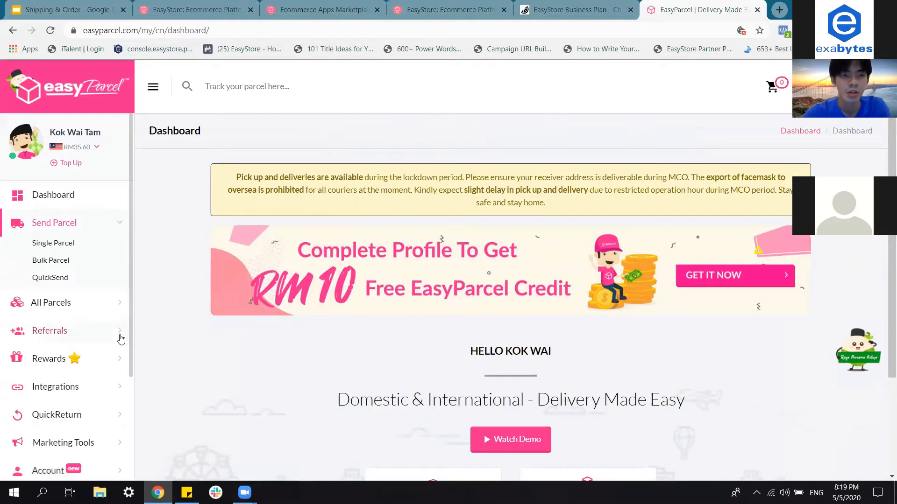
click(95, 396)
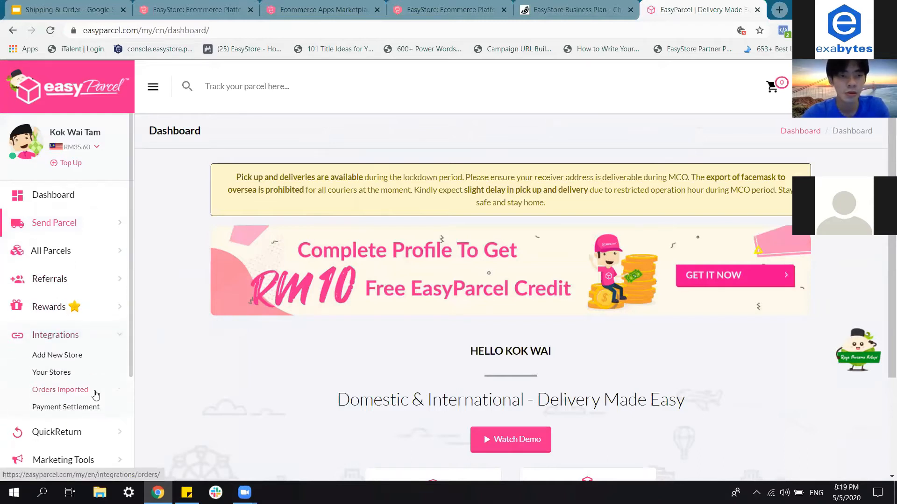
click(67, 362)
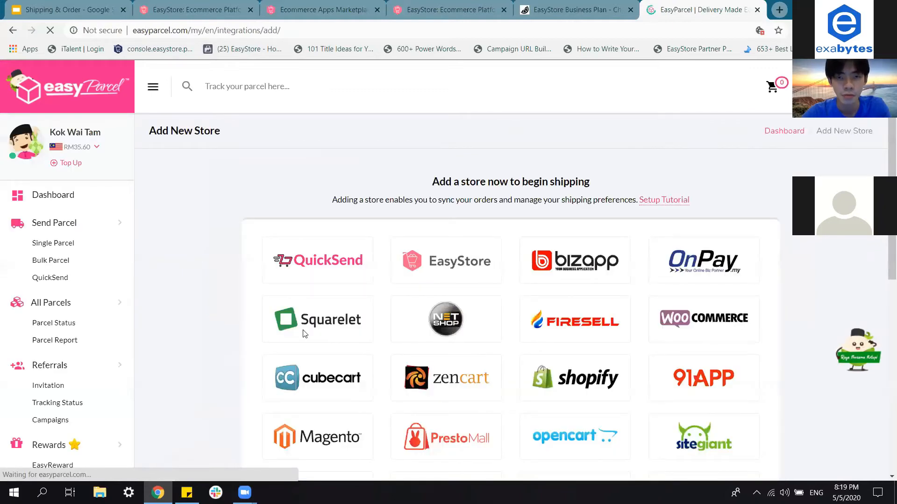
Step: Start a new EasyStore integration with the shop name "EasyStore Business Plan", leaving the shop URL blank
scroll(360, 280, down, 1)
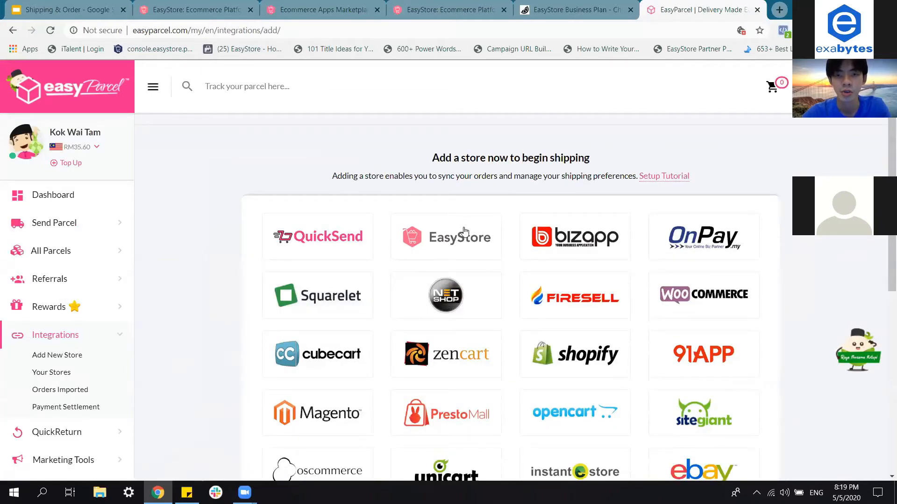
click(460, 251)
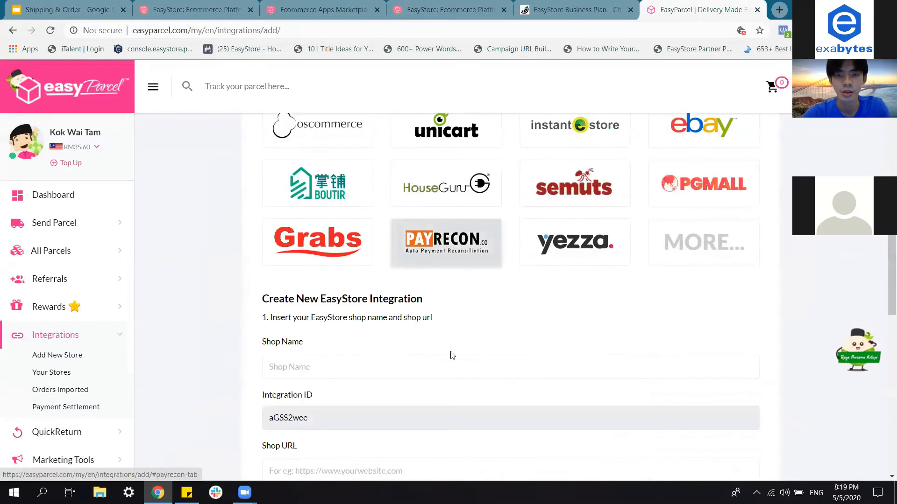
click(433, 249)
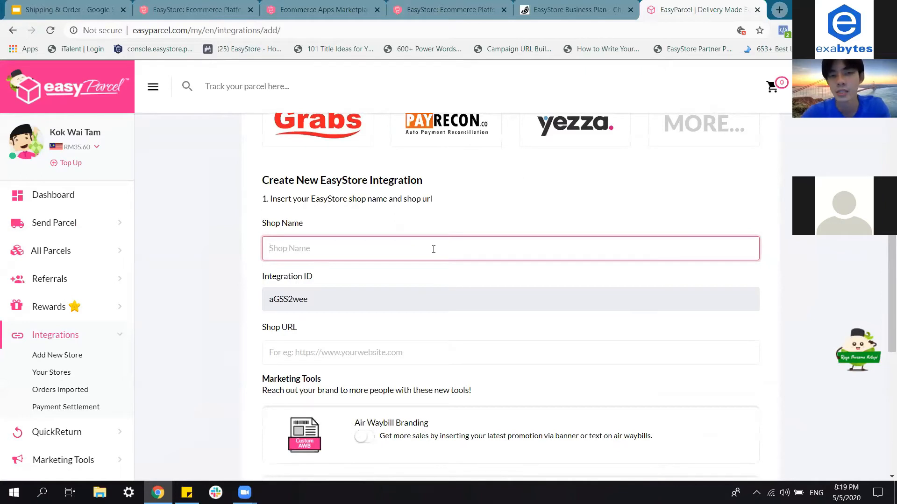
text(S)
text(EasyStore)
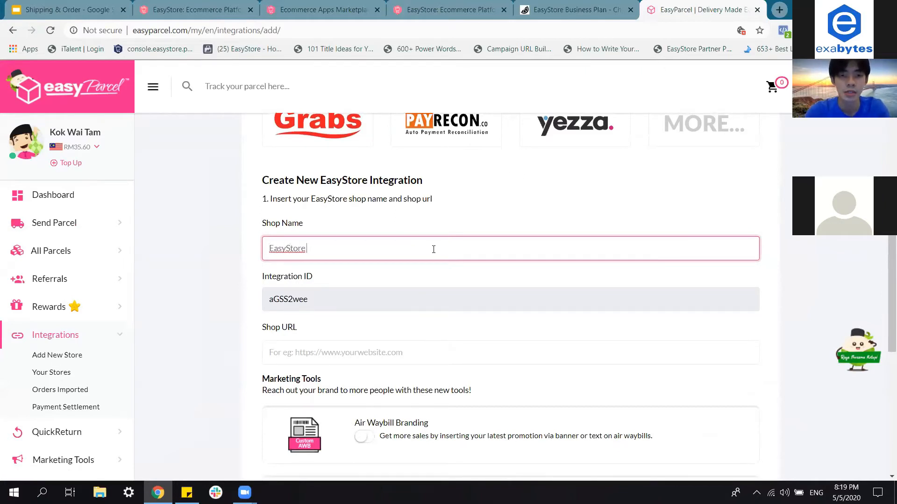
text( Business PLan)
key(BackSpace)
key(BackSpace)
key(BackSpace)
text(lan)
click(329, 351)
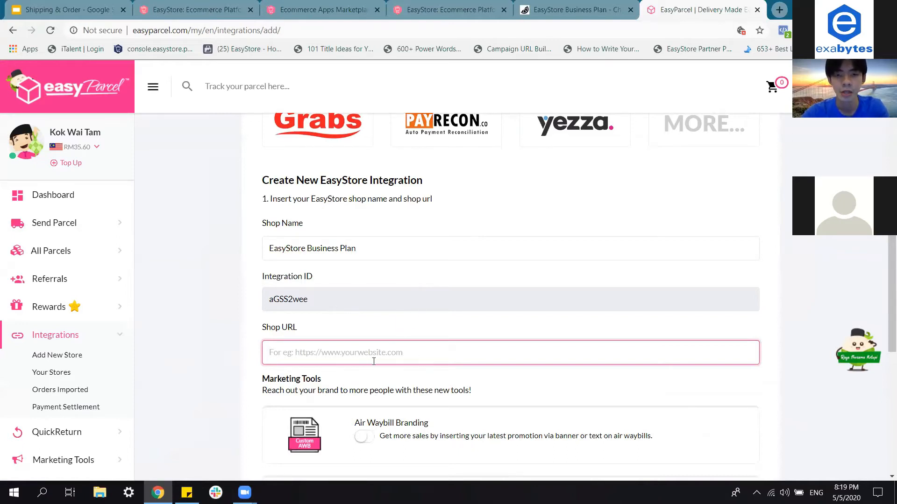
scroll(374, 361, down, 7)
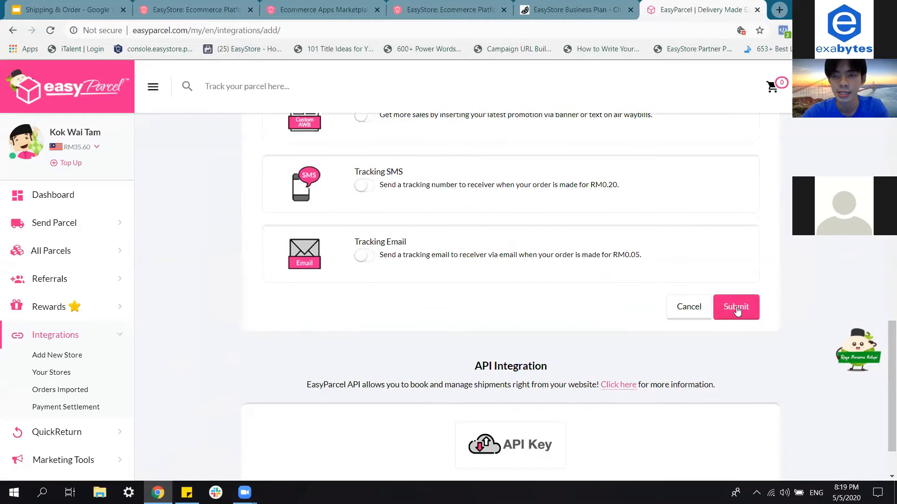
Step: Open the list of connected stores and copy the integration ID of the EasyStore Business Plan store
click(61, 372)
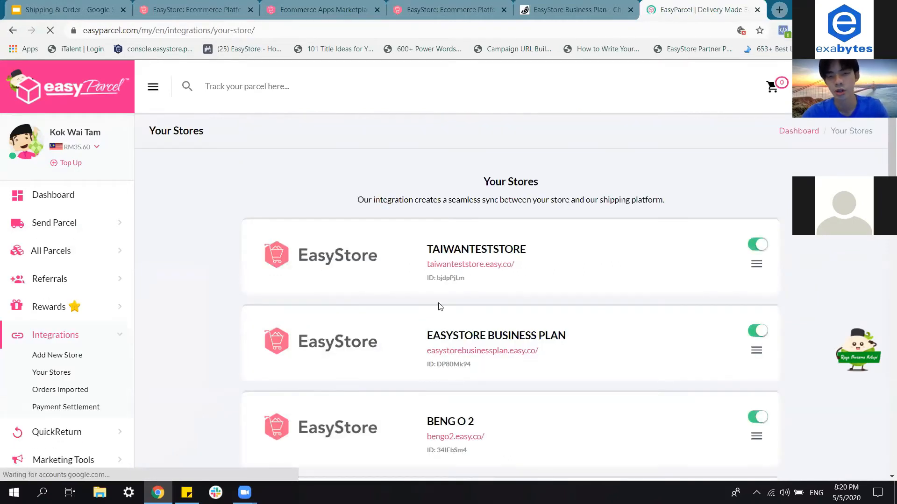
scroll(439, 307, down, 1)
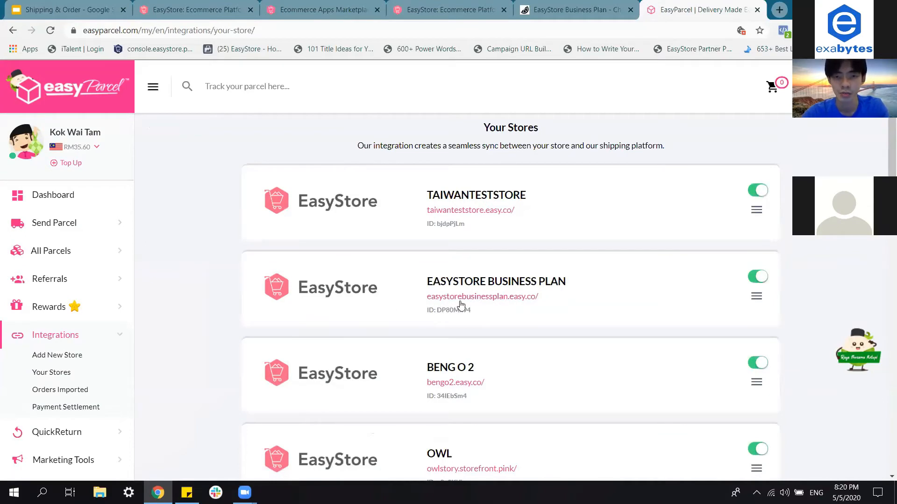
scroll(507, 314, down, 1)
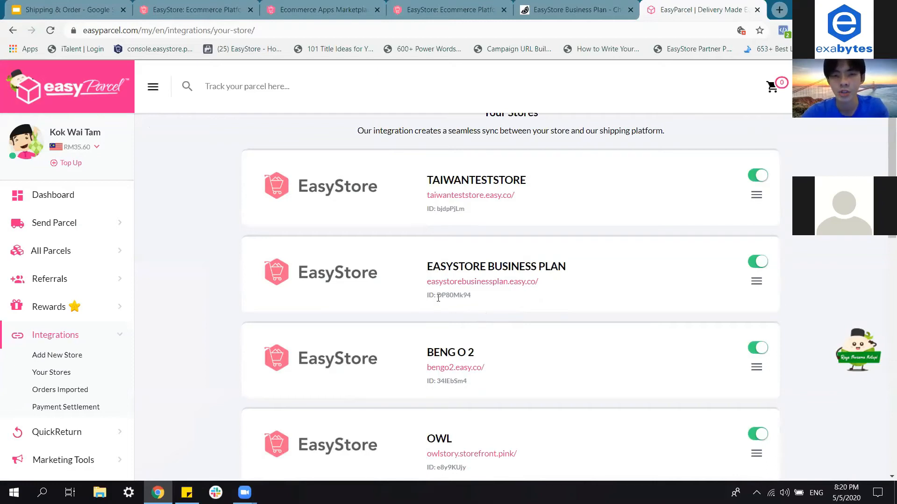
drag(438, 297, 474, 298)
key(ctrl+c)
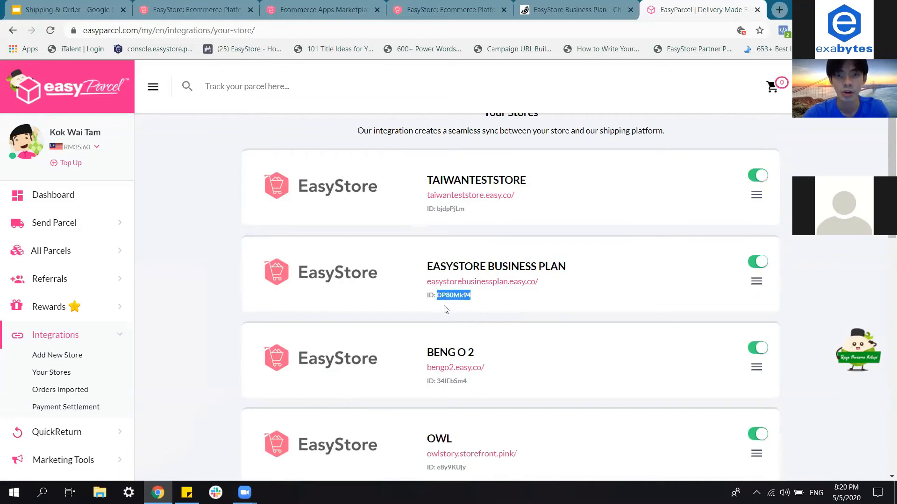
Step: Switch back to the EasyStore admin and paste the copied integration ID into the EasyParcel Malaysia setup
click(299, 26)
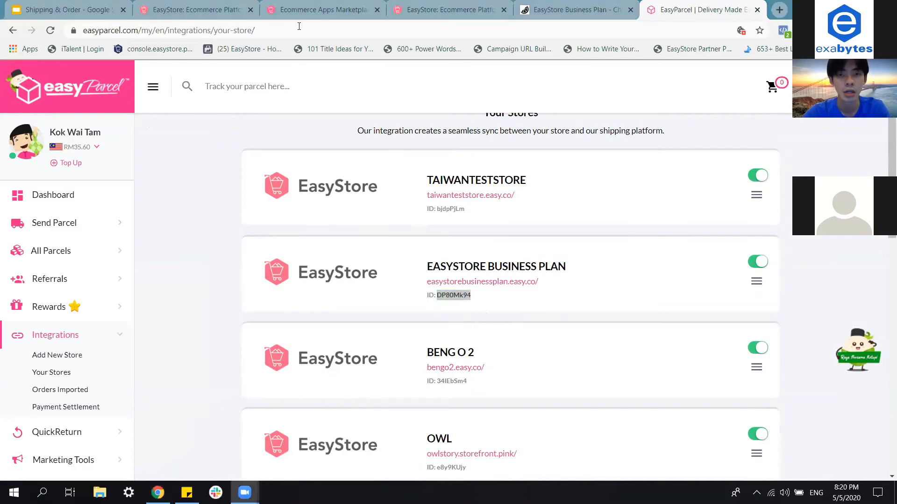
click(196, 10)
click(374, 293)
key(ctrl+v)
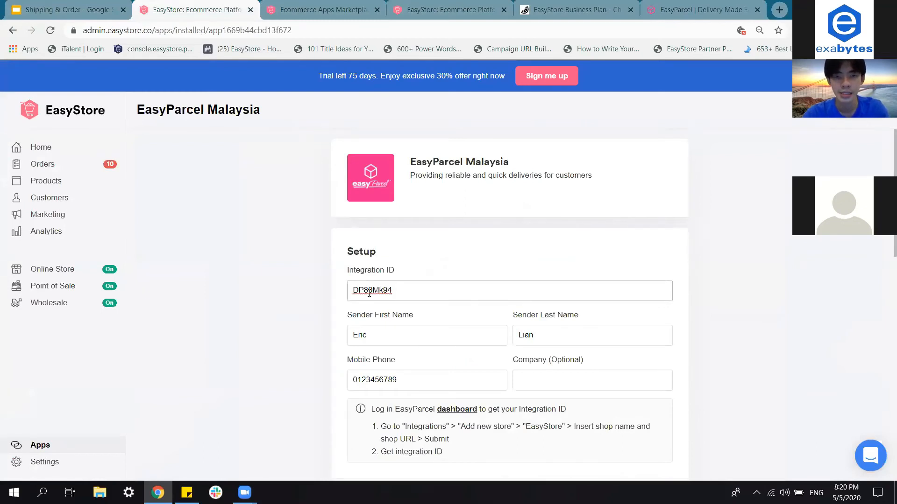
double_click(398, 295)
click(397, 295)
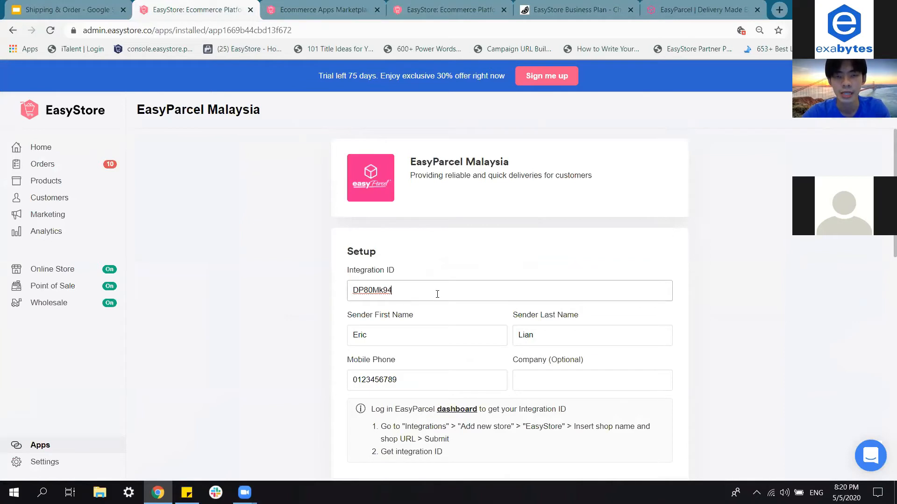
Step: Review the sender details, company information and rate options in the EasyParcel Malaysia setup form
scroll(439, 294, down, 1)
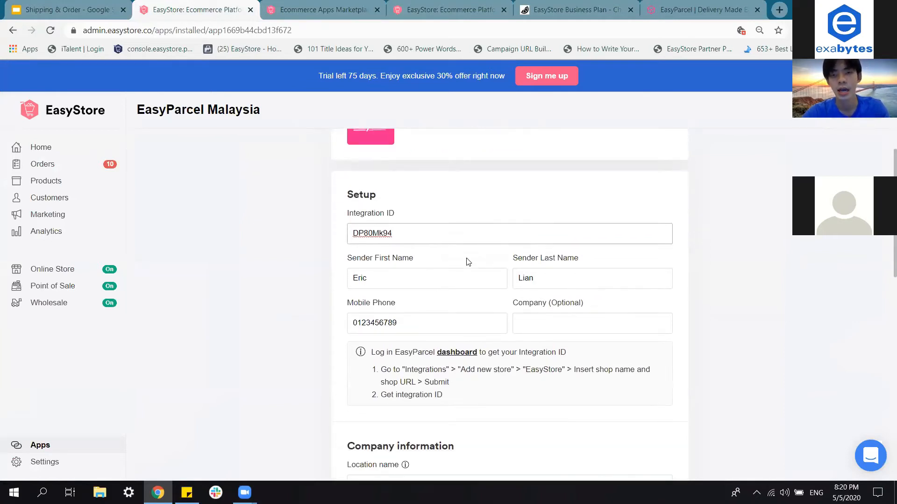
scroll(467, 259, down, 1)
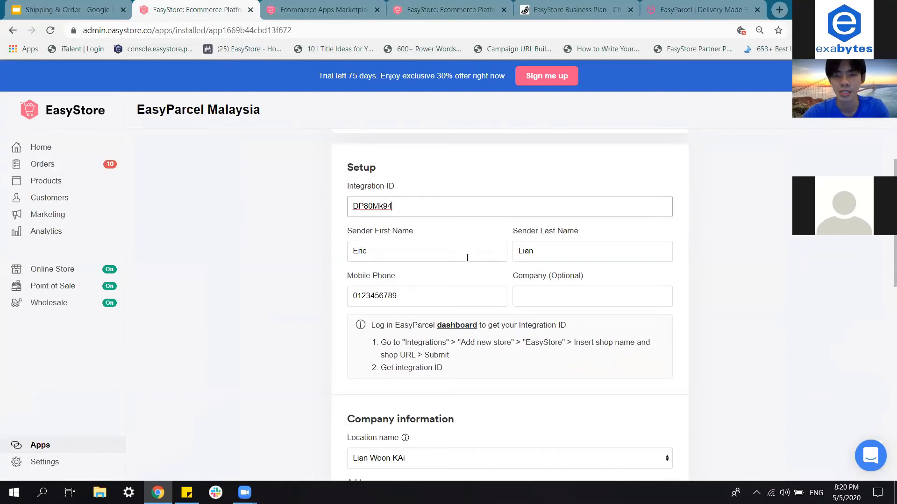
scroll(467, 257, down, 1)
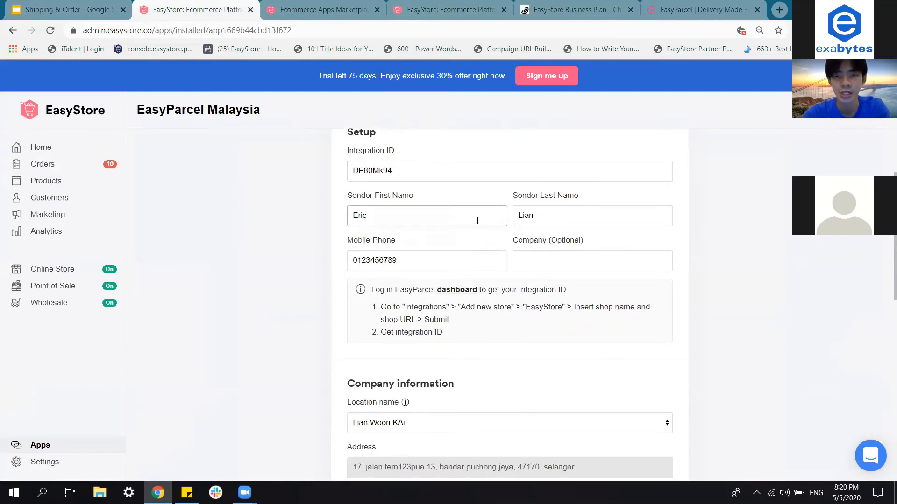
scroll(467, 240, down, 1)
scroll(467, 243, down, 2)
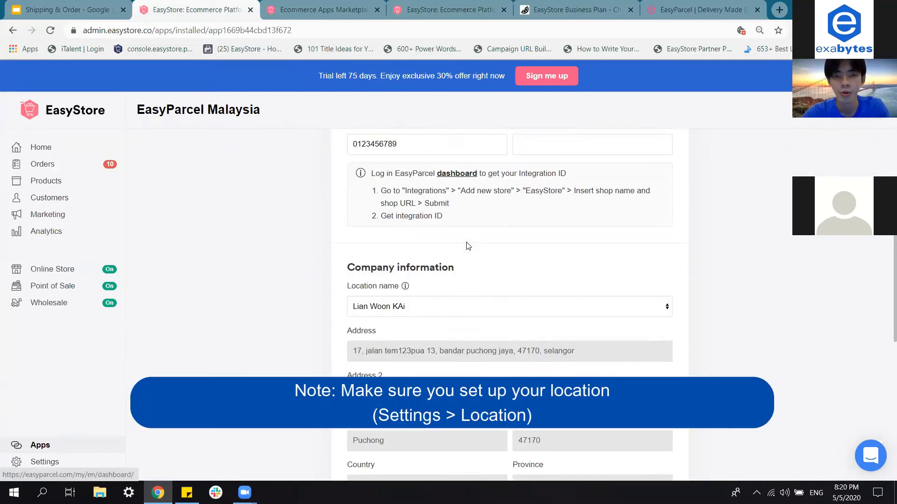
scroll(467, 243, down, 3)
scroll(438, 293, down, 1)
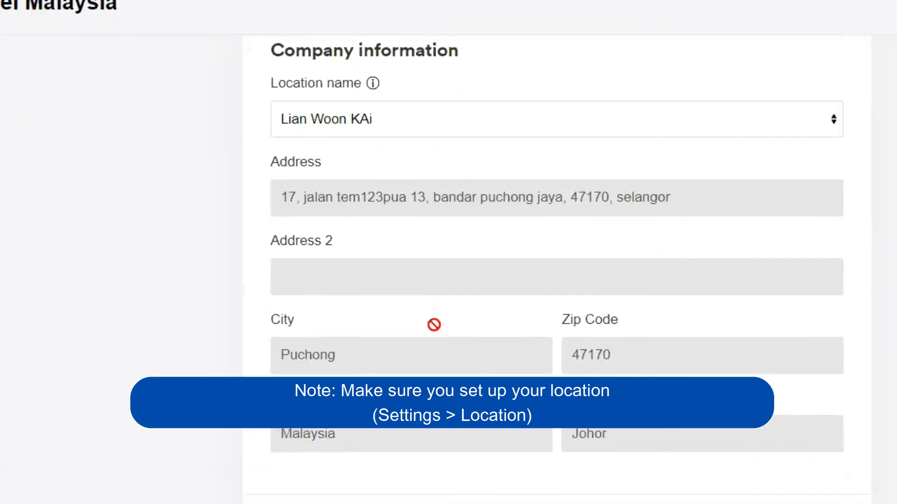
scroll(434, 325, down, 4)
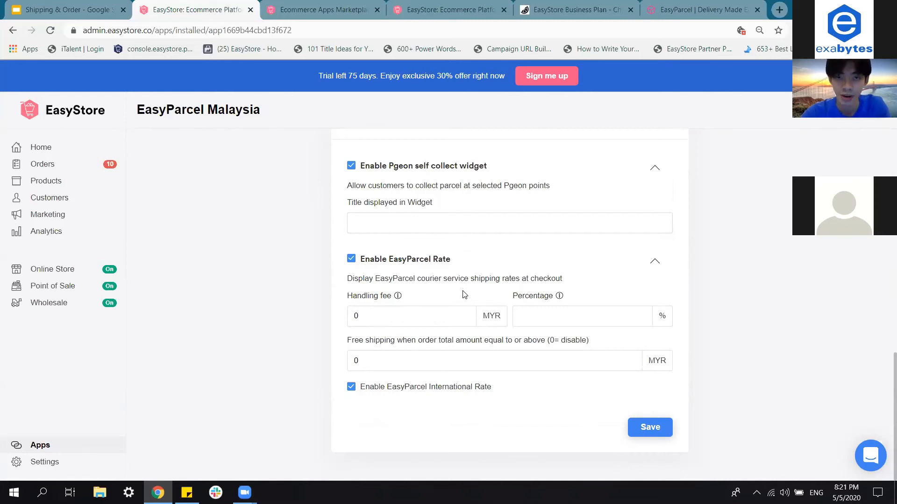
Step: Try a 10% percentage charge for the EasyParcel rate, and clear the percentage value again
click(523, 315)
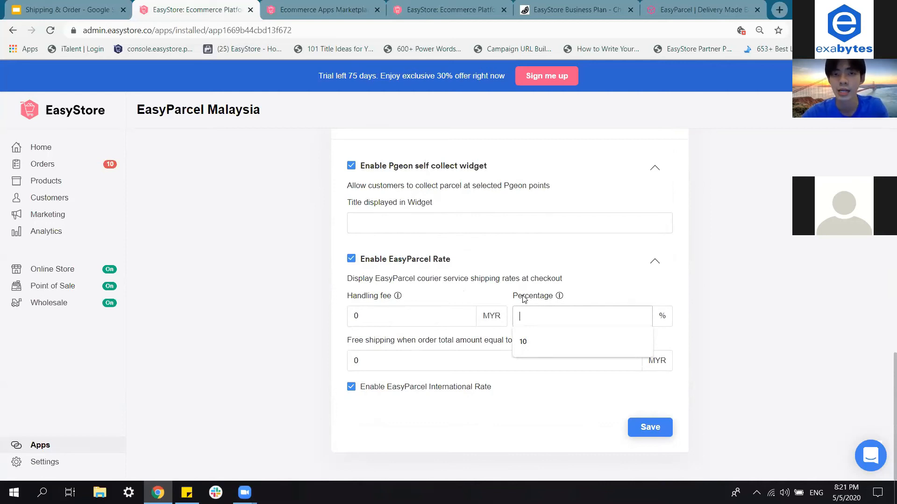
text(10)
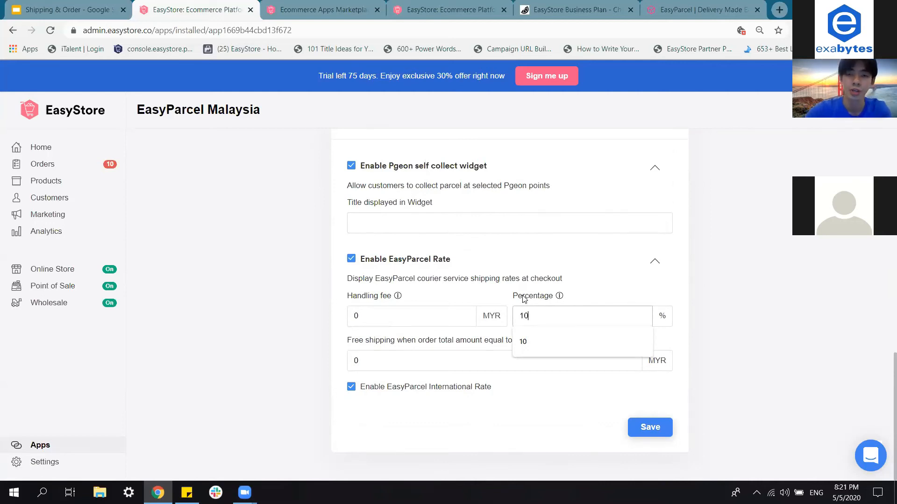
click(581, 295)
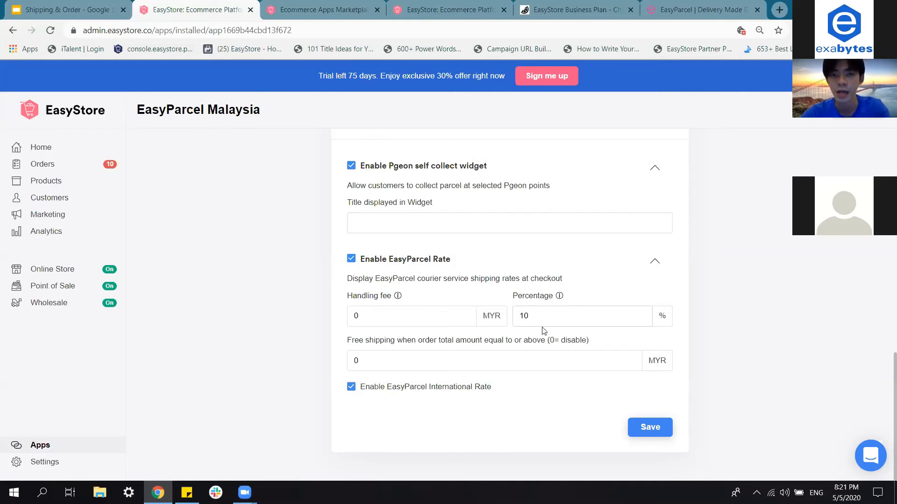
drag(540, 323, 514, 322)
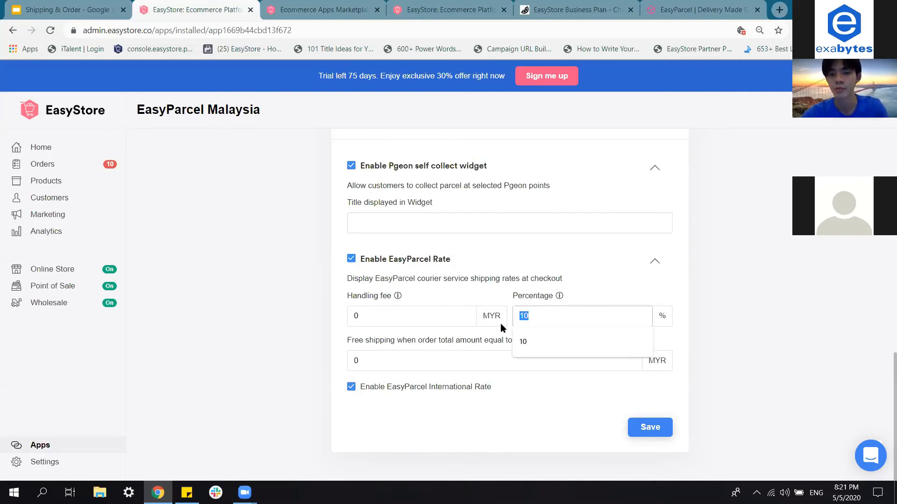
key(BackSpace)
click(504, 353)
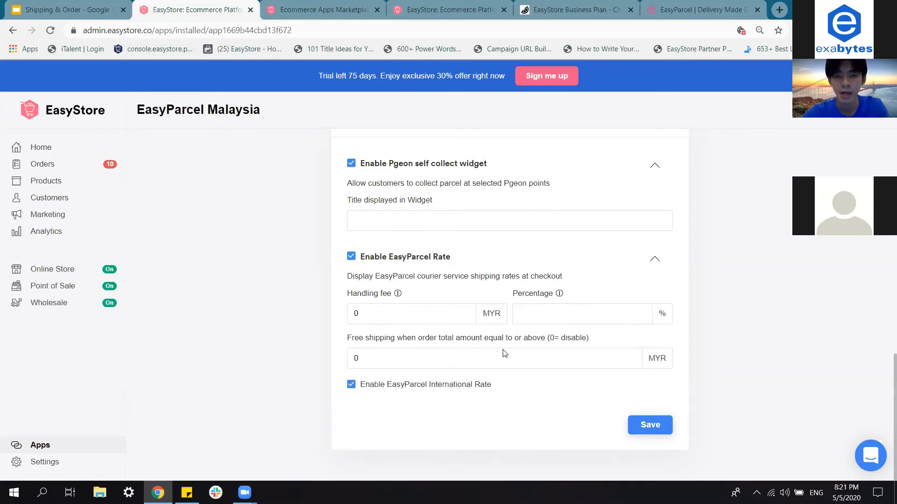
Step: Save the EasyParcel Malaysia settings, keeping the handling fee and the free shipping threshold at 0 MYR
click(449, 313)
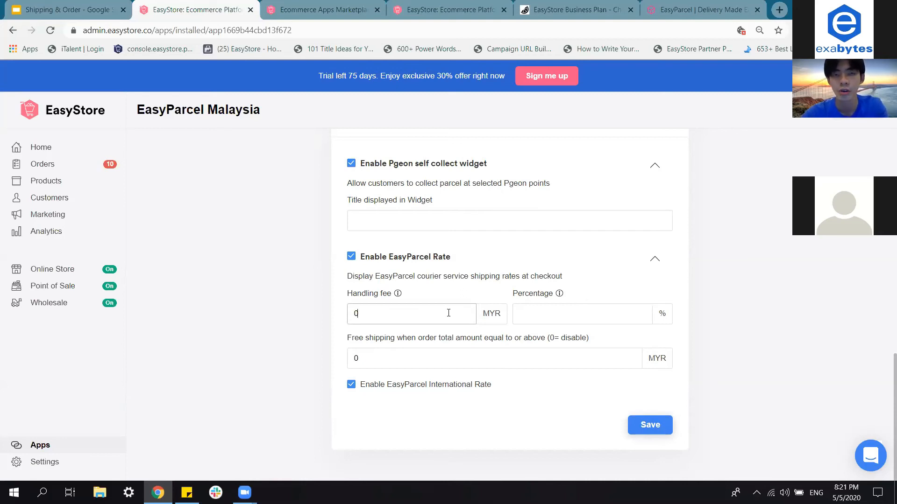
click(418, 360)
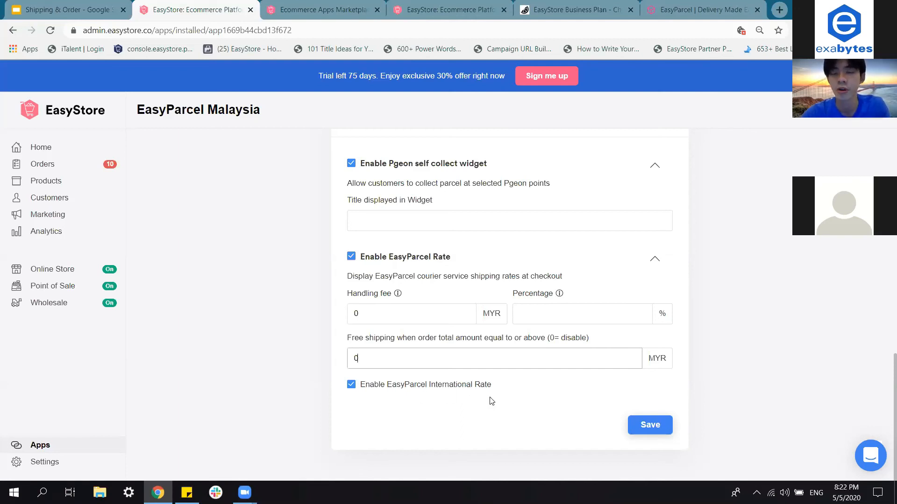
click(648, 426)
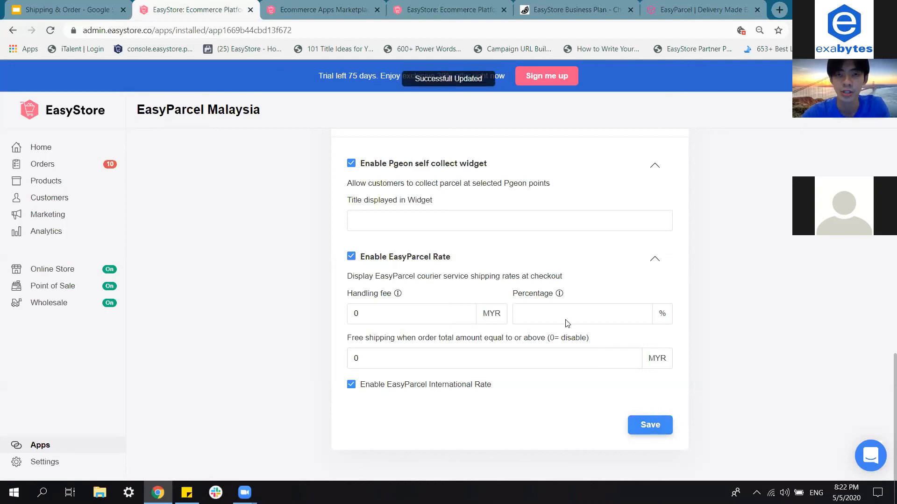
scroll(343, 147, up, 9)
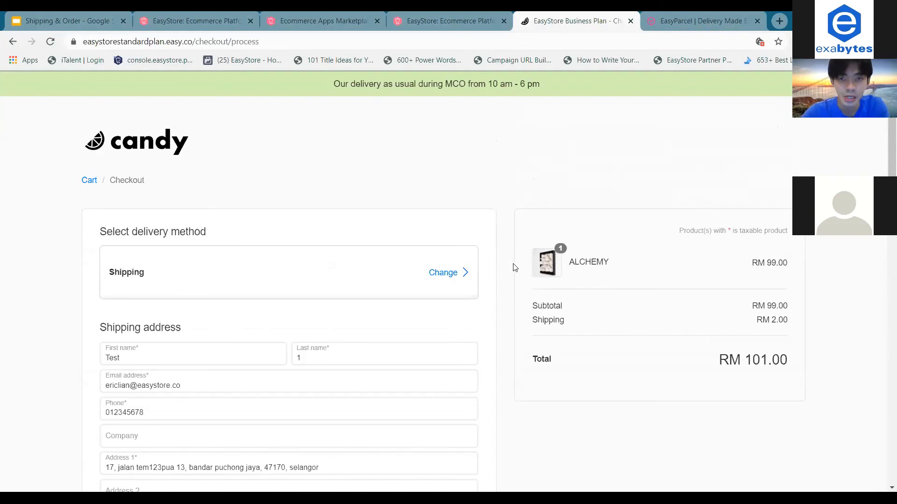
Step: Switch to the storefront checkout, open the shipping method choices and examine the offered couriers with their handling fees and charges
scroll(506, 276, down, 1)
scroll(506, 276, down, 4)
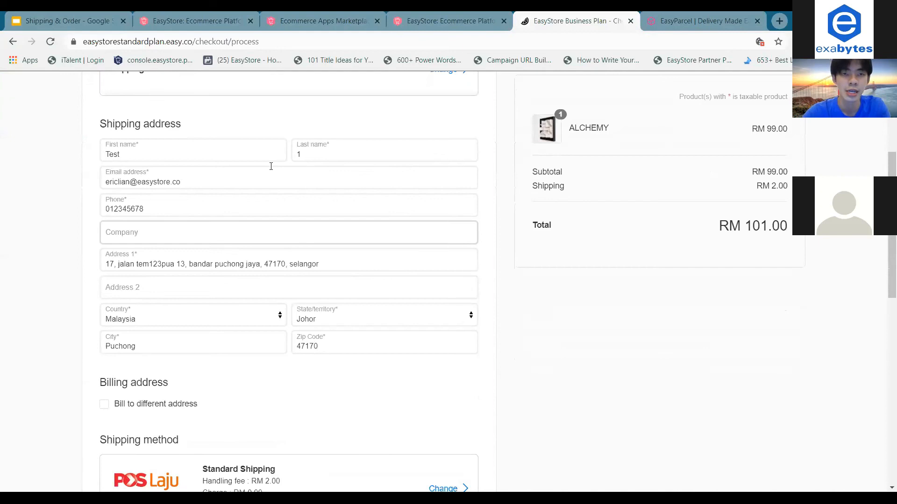
click(353, 226)
scroll(353, 225, down, 2)
scroll(353, 224, down, 2)
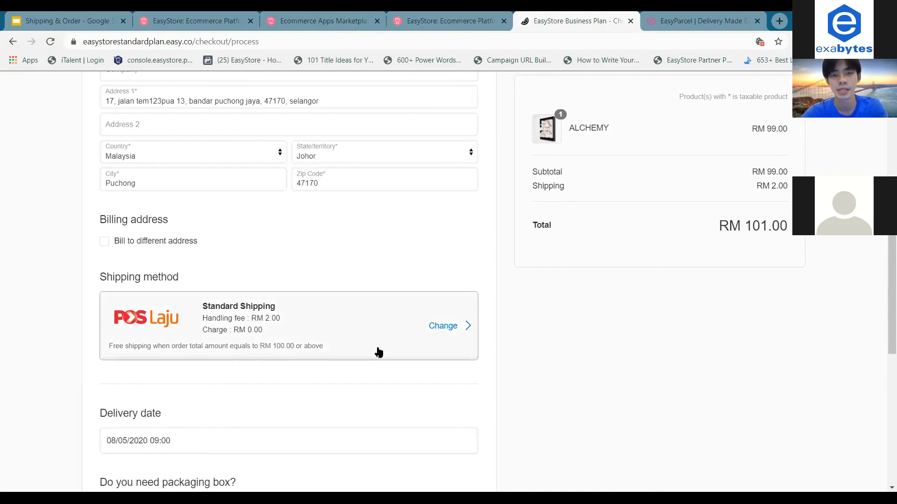
click(393, 336)
scroll(402, 326, down, 1)
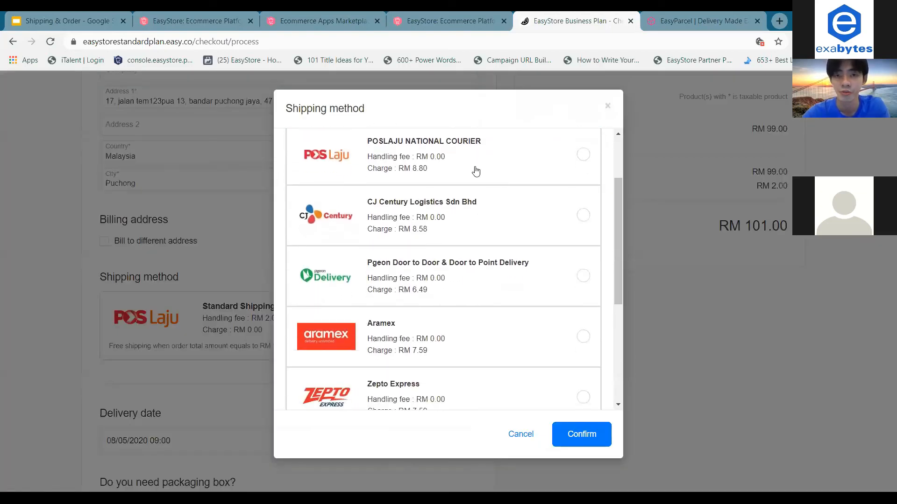
scroll(458, 294, down, 3)
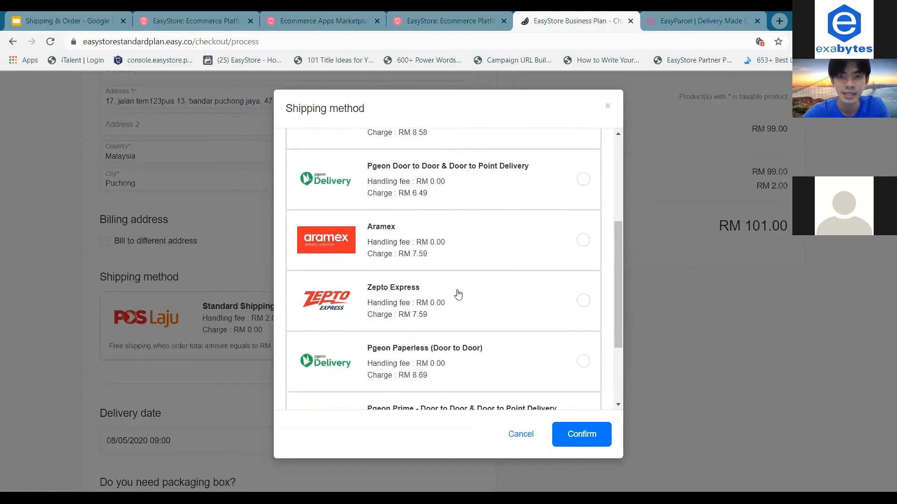
scroll(457, 294, up, 2)
scroll(458, 294, up, 1)
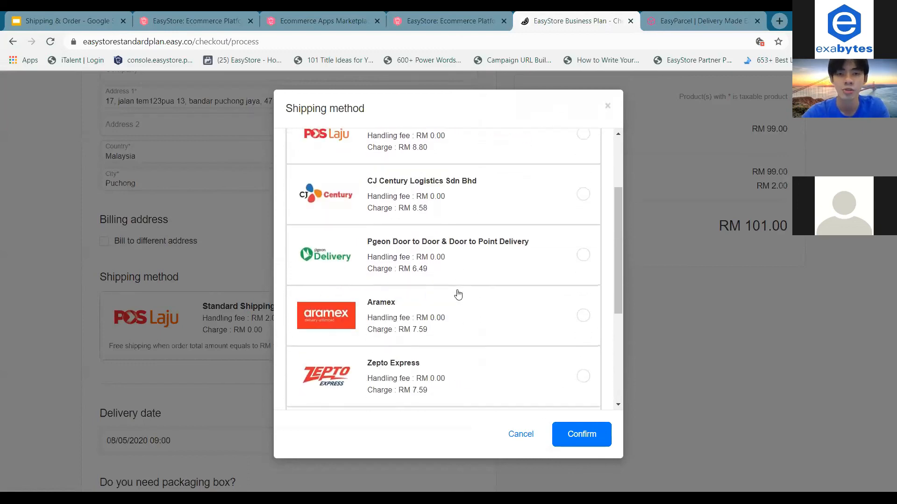